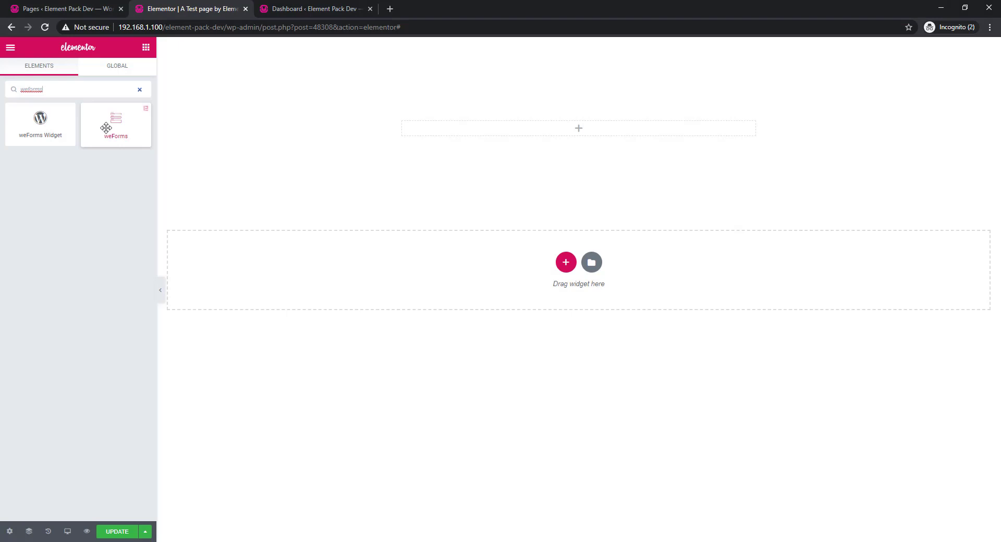
- Add a weForms widget showing the Contact Form, then switch to the WordPress Dashboard tab
{"action": "left_click_drag", "start_coordinate": [112, 127], "coordinate": [537, 138]}
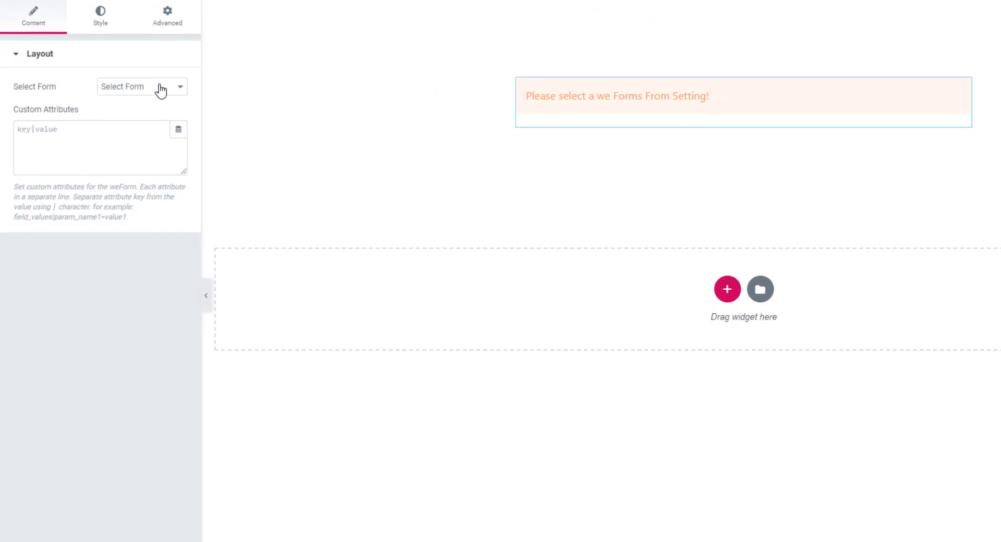
{"action": "left_click", "coordinate": [161, 89]}
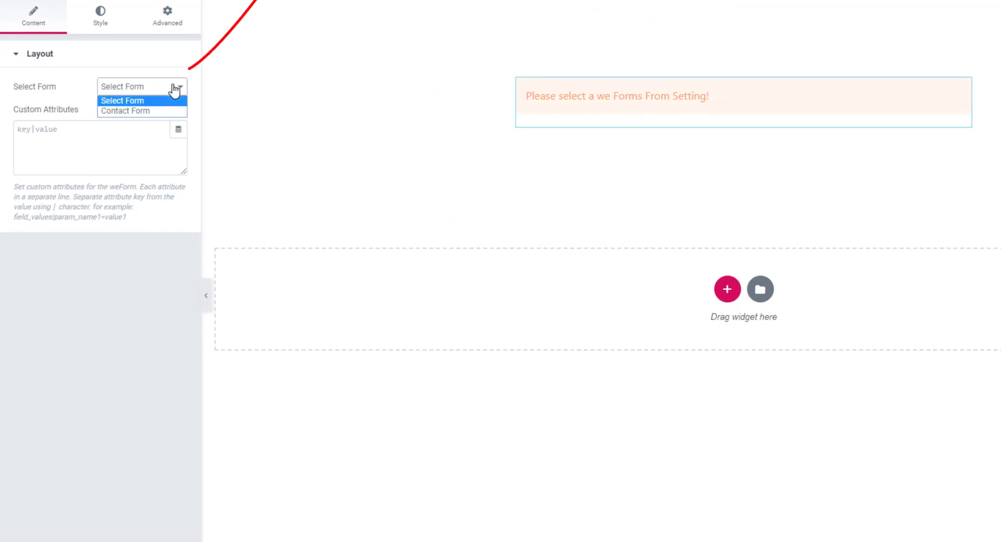
{"action": "left_click", "coordinate": [146, 110]}
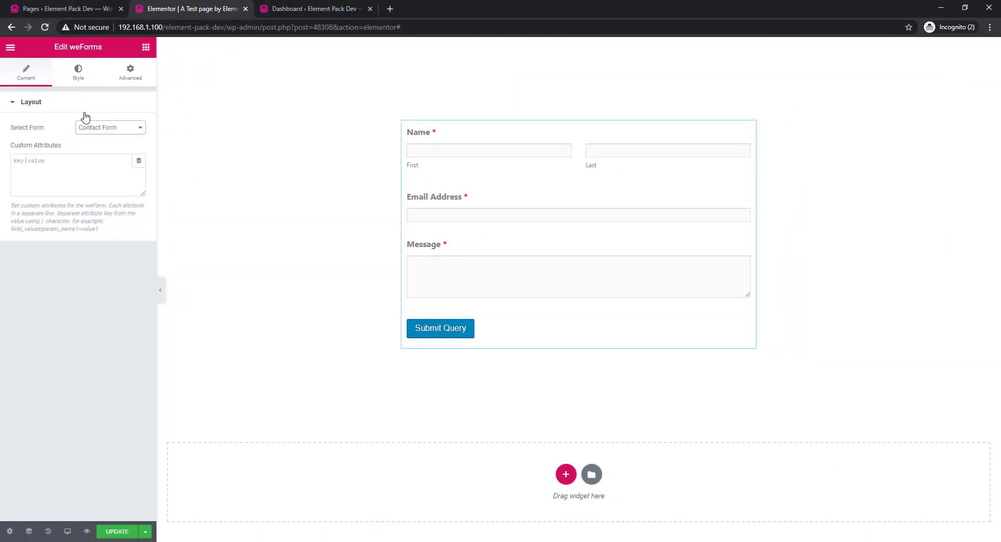
{"action": "left_click", "coordinate": [296, 9]}
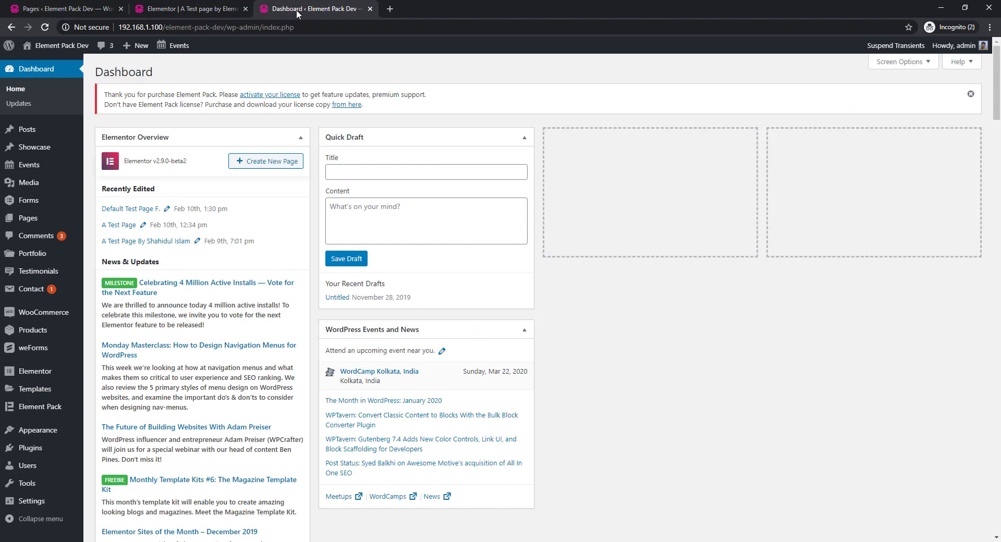
- Open the Contact Form for editing from weForms > All Forms
{"action": "mouse_move", "coordinate": [35, 350]}
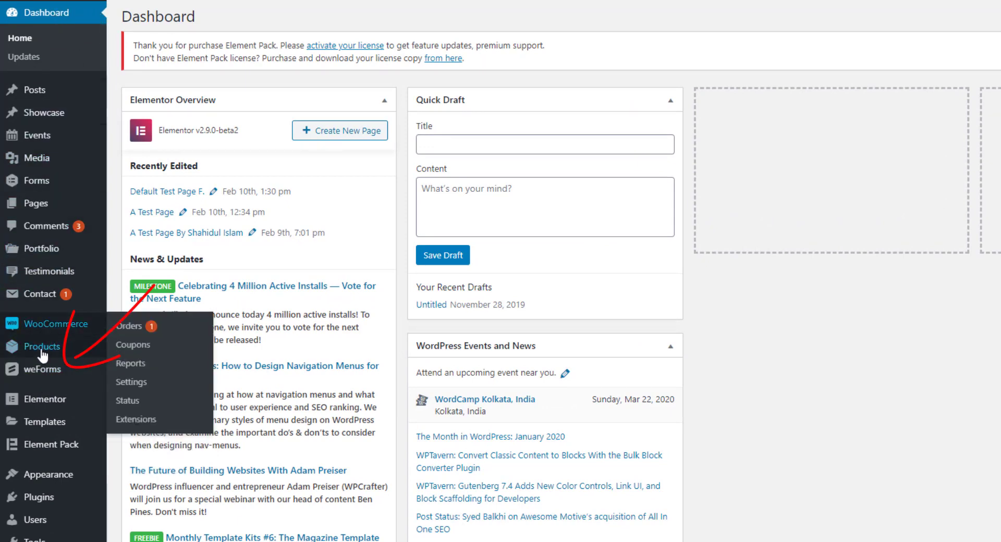
{"action": "mouse_move", "coordinate": [42, 375]}
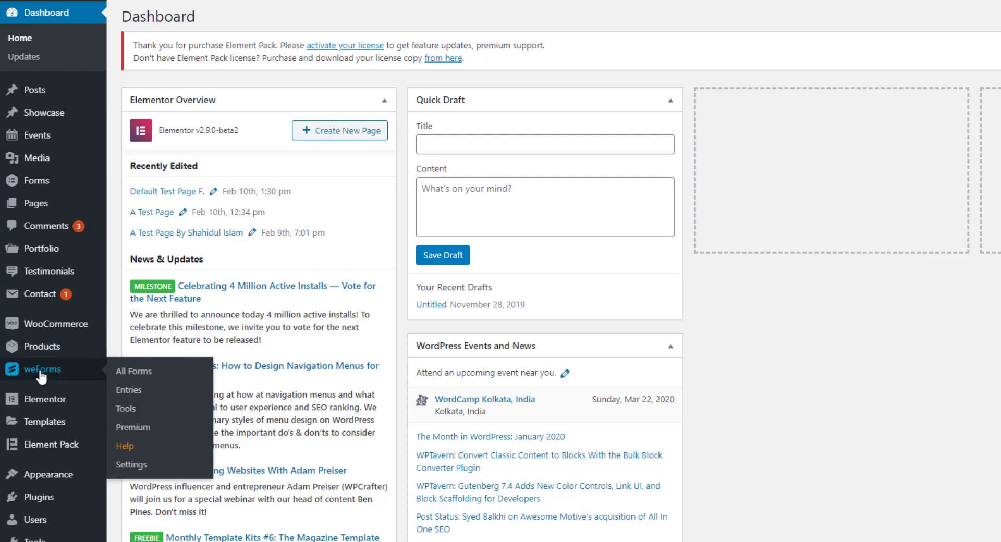
{"action": "left_click", "coordinate": [42, 371]}
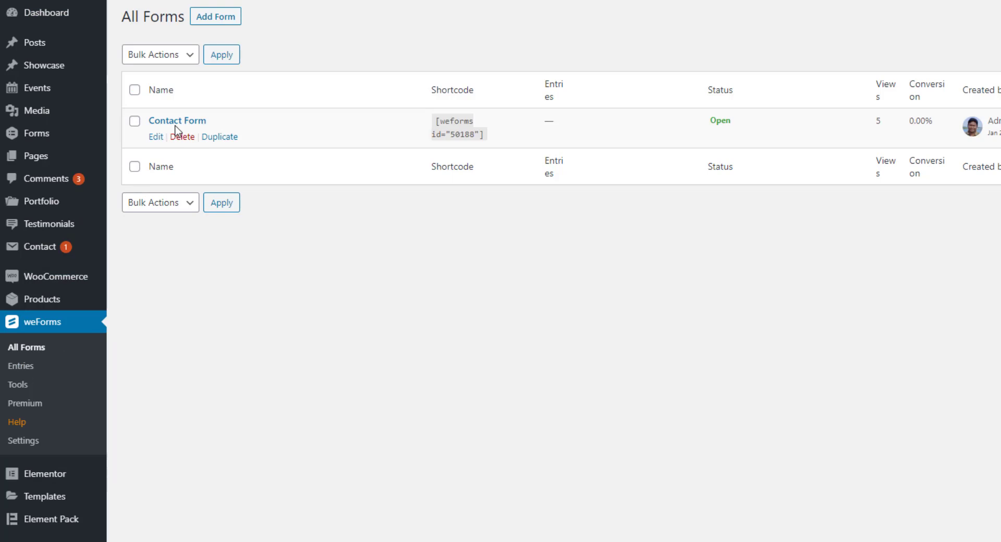
{"action": "left_click", "coordinate": [156, 137]}
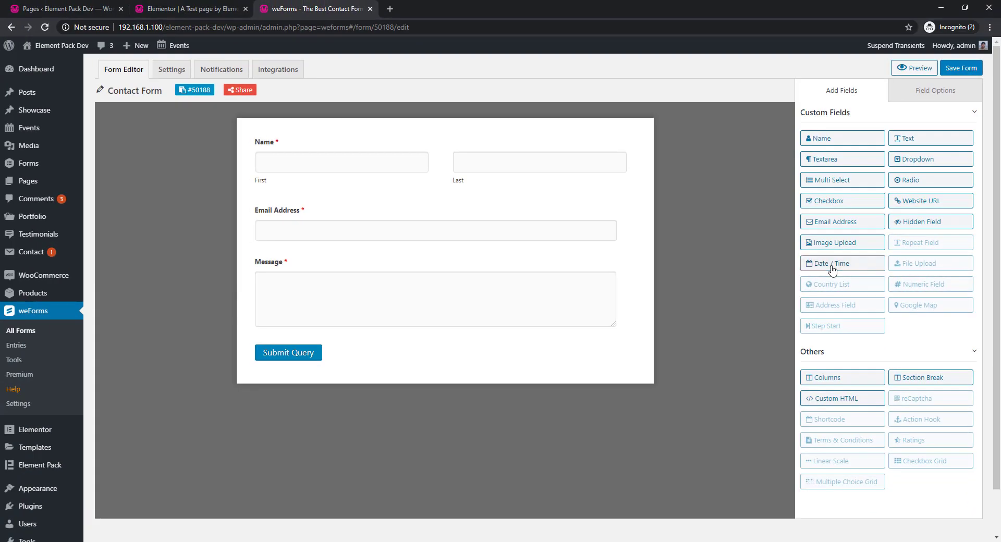
{"action": "left_click", "coordinate": [736, 256]}
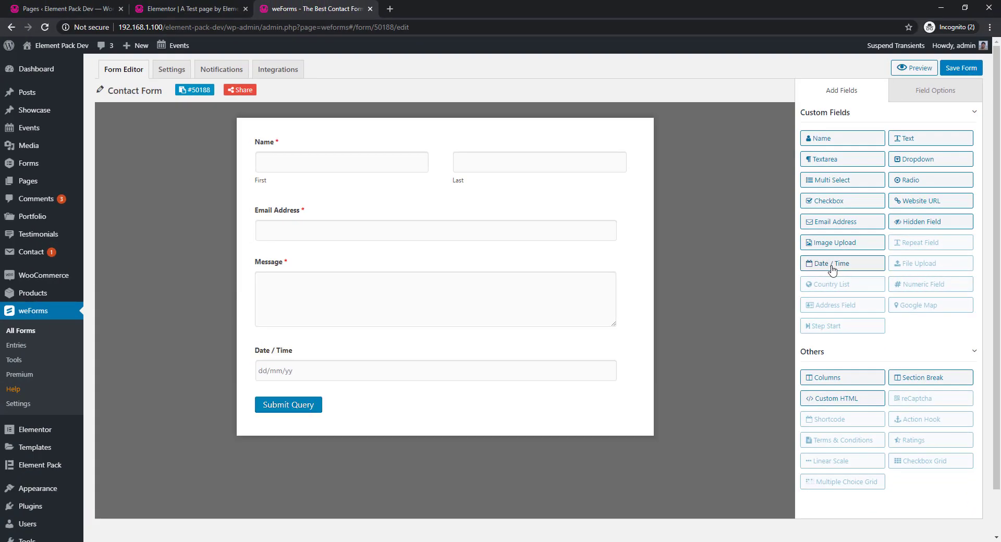
{"action": "mouse_move", "coordinate": [339, 366]}
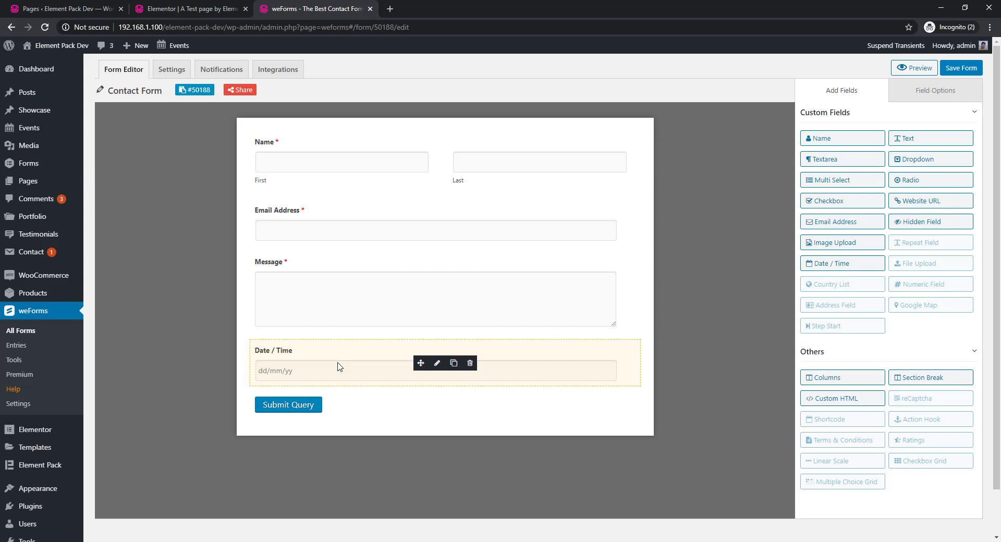
{"action": "left_click", "coordinate": [470, 365]}
{"action": "left_click", "coordinate": [480, 339]}
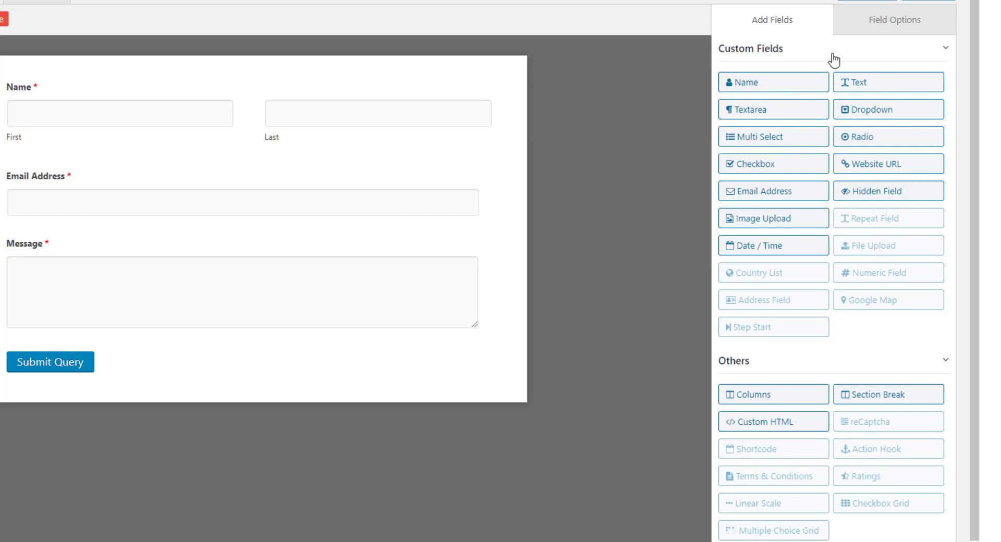
- Toggle Hide Sub Labels on and off for the Name field, keeping First/Last visible, and save
{"action": "left_click", "coordinate": [866, 29]}
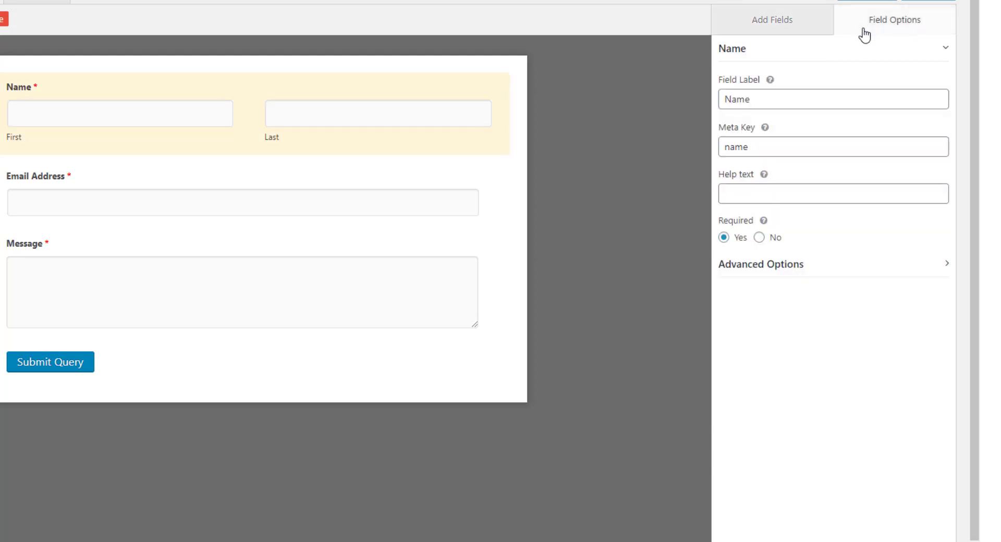
{"action": "left_click", "coordinate": [740, 272]}
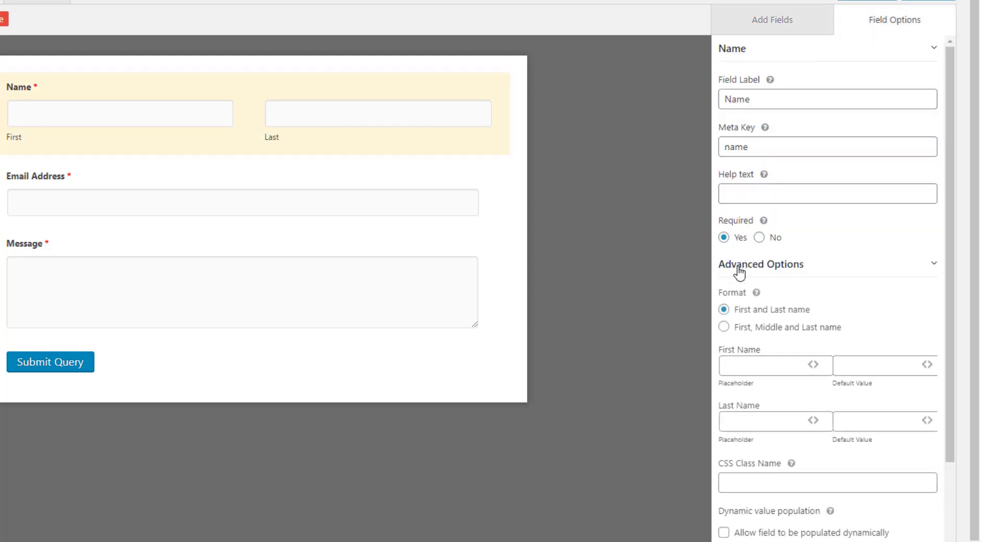
{"action": "scroll", "coordinate": [760, 358], "scroll_direction": "down", "scroll_amount": 3}
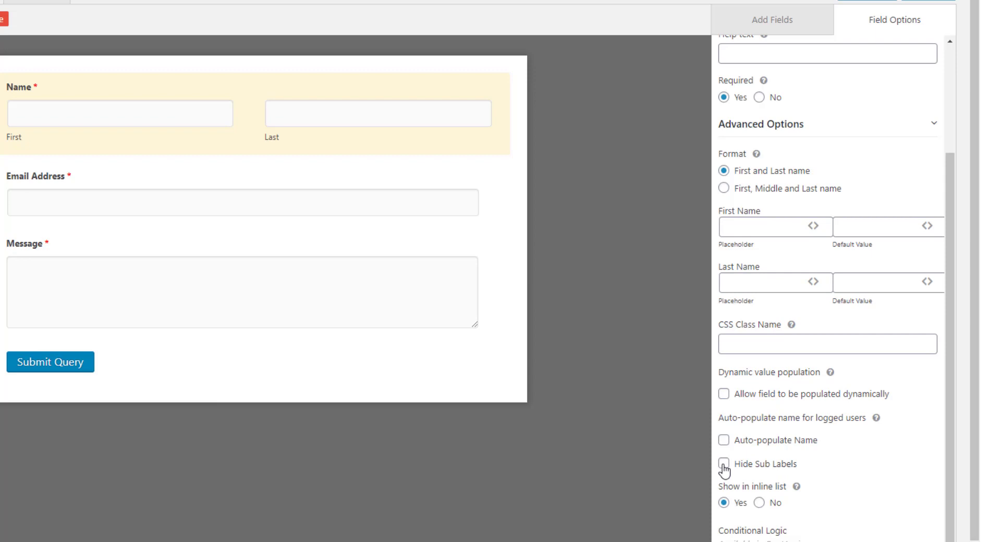
{"action": "left_click", "coordinate": [725, 464]}
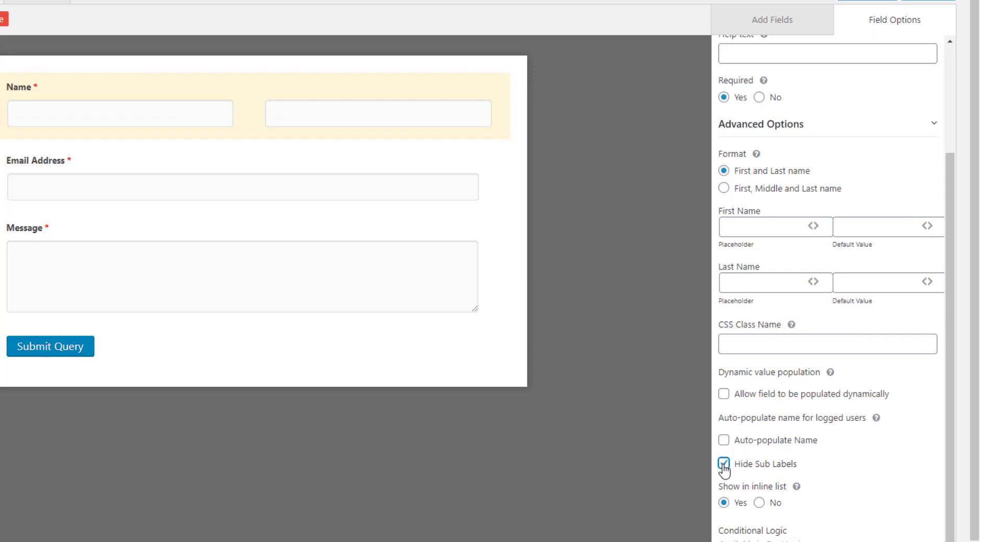
{"action": "left_click", "coordinate": [724, 465]}
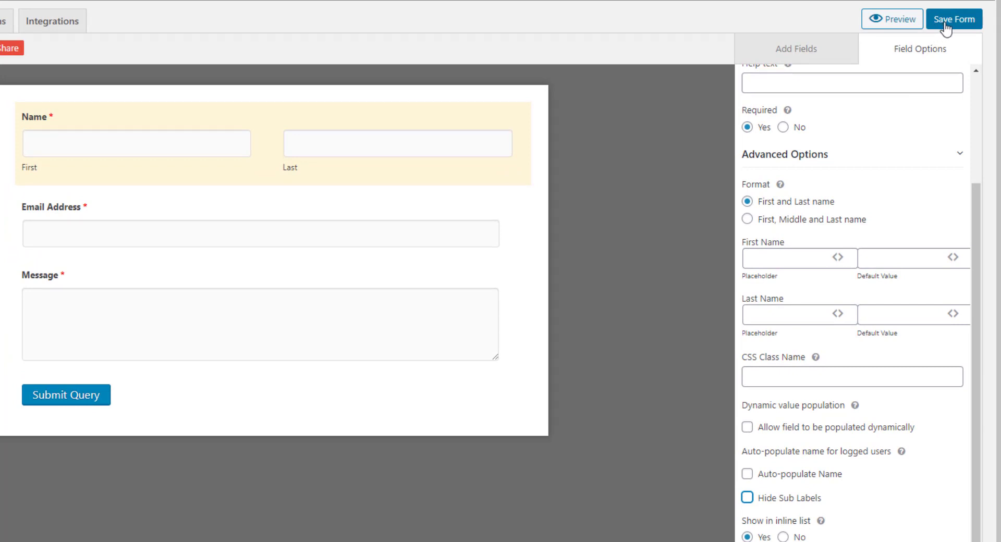
{"action": "left_click", "coordinate": [946, 30]}
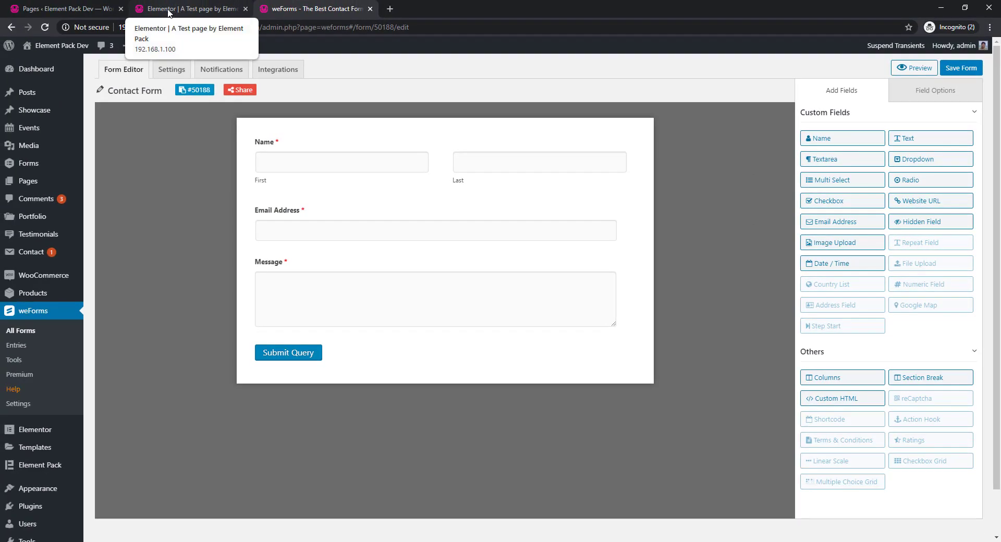
- Return to the Elementor editor and open the weForms widget's Style settings
{"action": "left_click", "coordinate": [168, 11]}
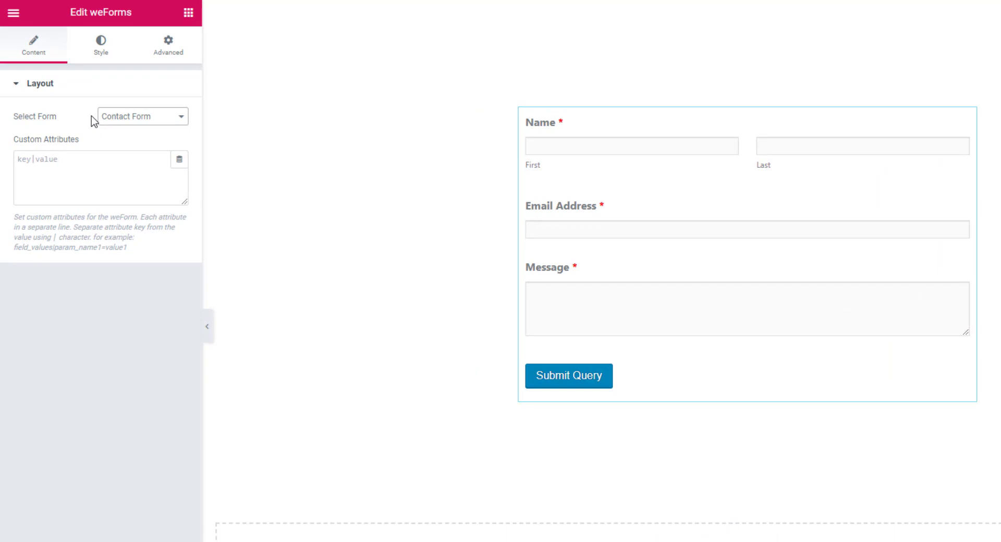
{"action": "left_click", "coordinate": [99, 49]}
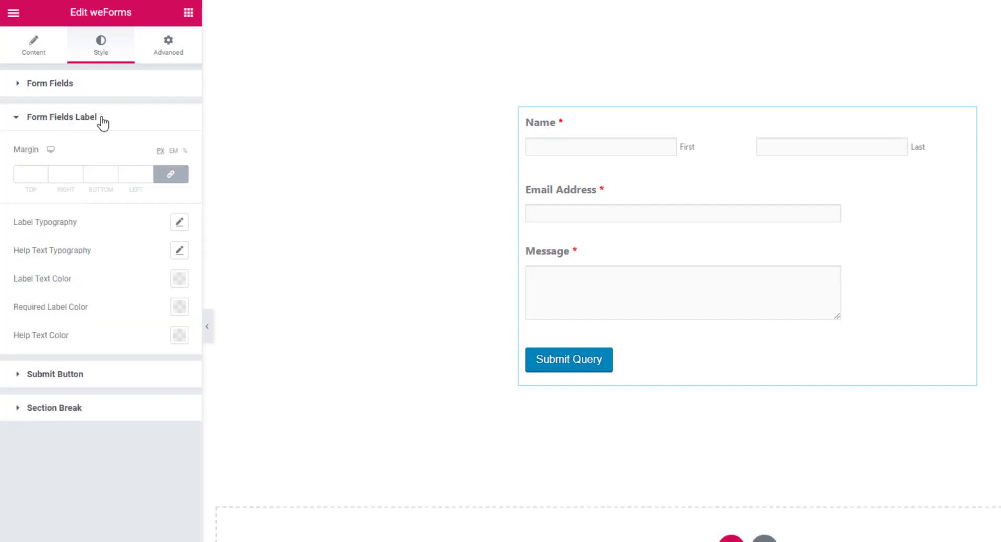
- Give the form field labels an 8 px margin
{"action": "left_click", "coordinate": [28, 177]}
{"action": "type", "text": "8"}
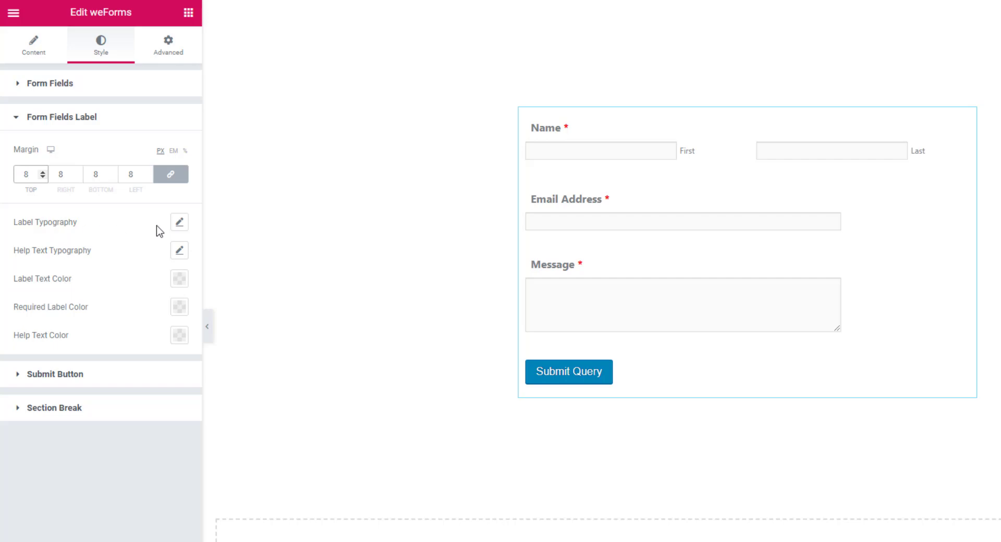
{"action": "left_click", "coordinate": [179, 224]}
{"action": "left_click", "coordinate": [180, 224]}
{"action": "left_click", "coordinate": [180, 253]}
{"action": "left_click", "coordinate": [180, 253]}
- Make the label text pink and the required markers reddish pink (#C97575)
{"action": "left_click", "coordinate": [179, 279]}
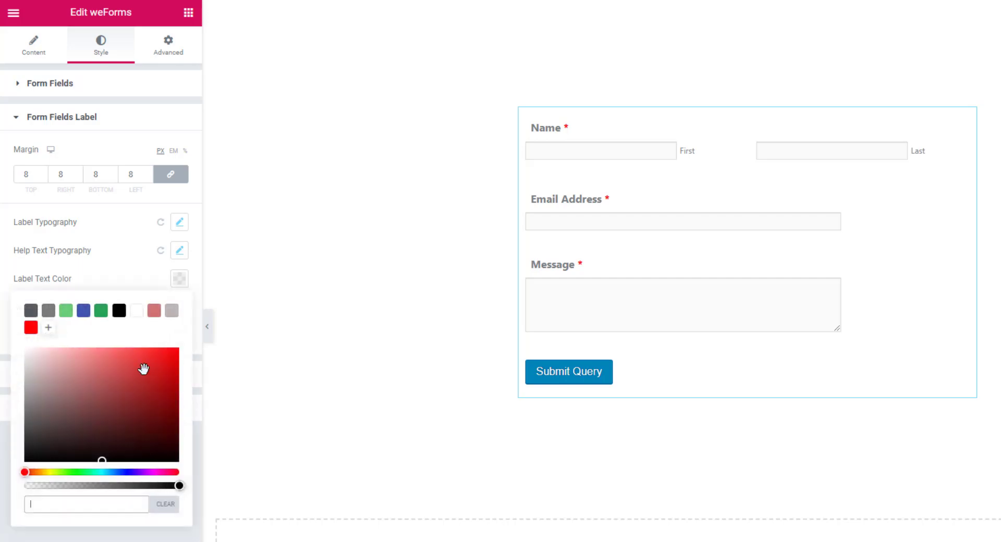
{"action": "left_click_drag", "start_coordinate": [79, 366], "coordinate": [85, 365]}
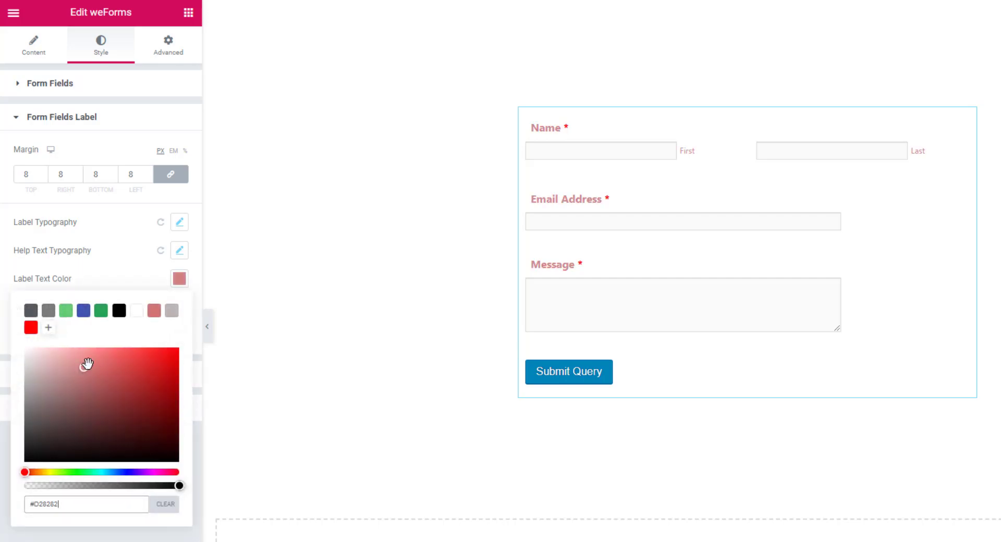
{"action": "left_click", "coordinate": [139, 281]}
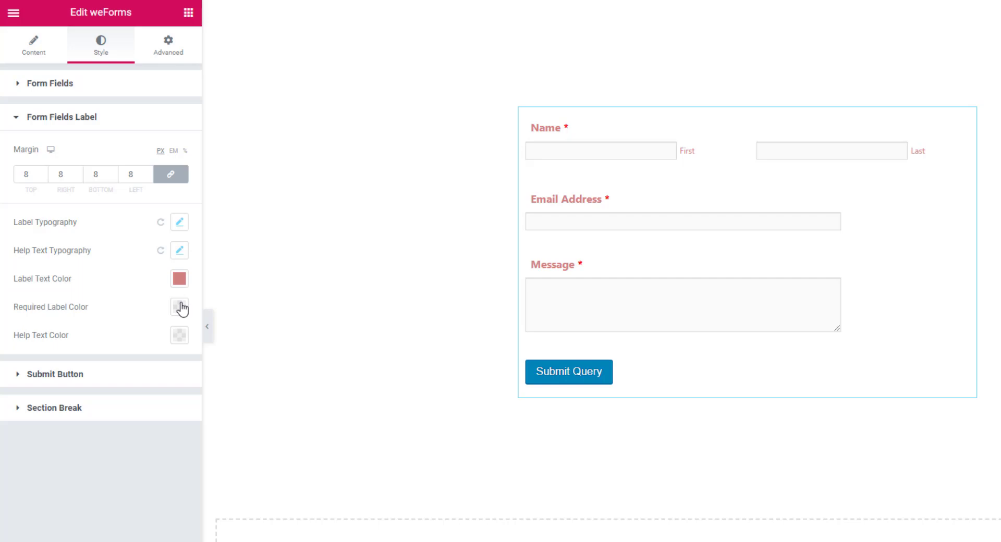
{"action": "left_click", "coordinate": [180, 308]}
{"action": "left_click", "coordinate": [99, 396]}
{"action": "mouse_move", "coordinate": [98, 396]}
{"action": "left_mouse_down"}
{"action": "mouse_move", "coordinate": [89, 402]}
{"action": "mouse_move", "coordinate": [99, 401]}
{"action": "left_mouse_up"}
{"action": "left_click", "coordinate": [104, 311]}
{"action": "left_click", "coordinate": [74, 382]}
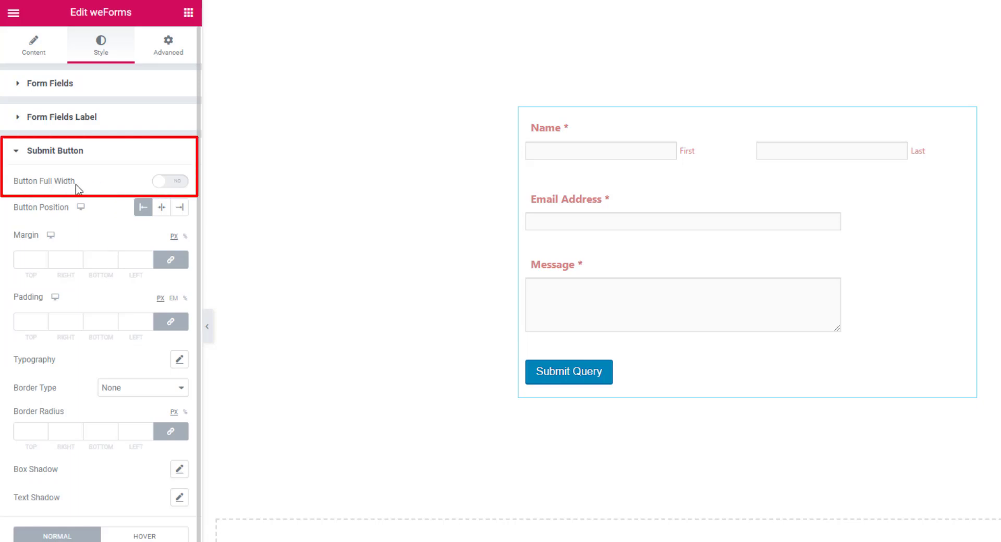
- Keep the Submit Query button at normal width and set its position to Right
{"action": "left_click", "coordinate": [177, 184]}
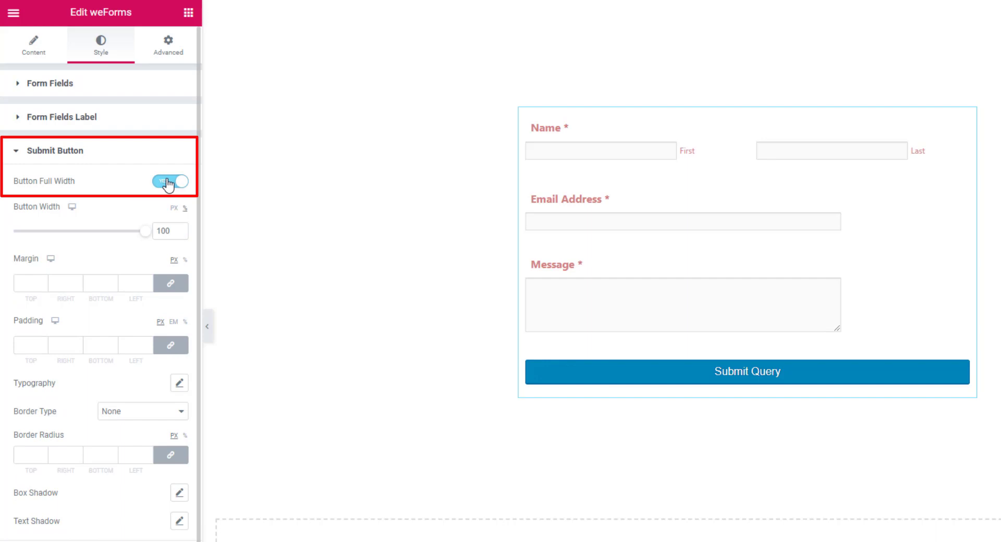
{"action": "left_click", "coordinate": [168, 183]}
{"action": "left_click", "coordinate": [170, 183]}
{"action": "left_click", "coordinate": [170, 183]}
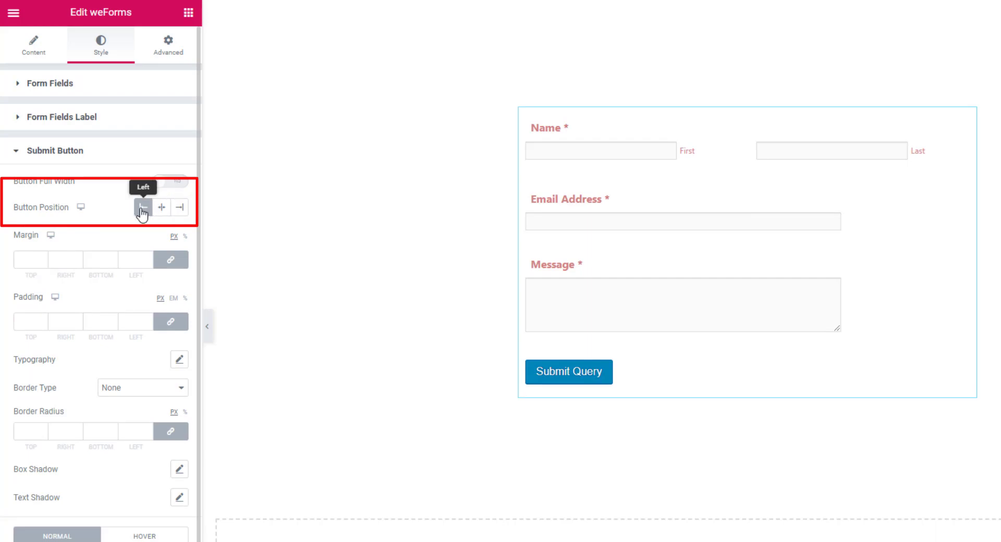
{"action": "left_click", "coordinate": [161, 207]}
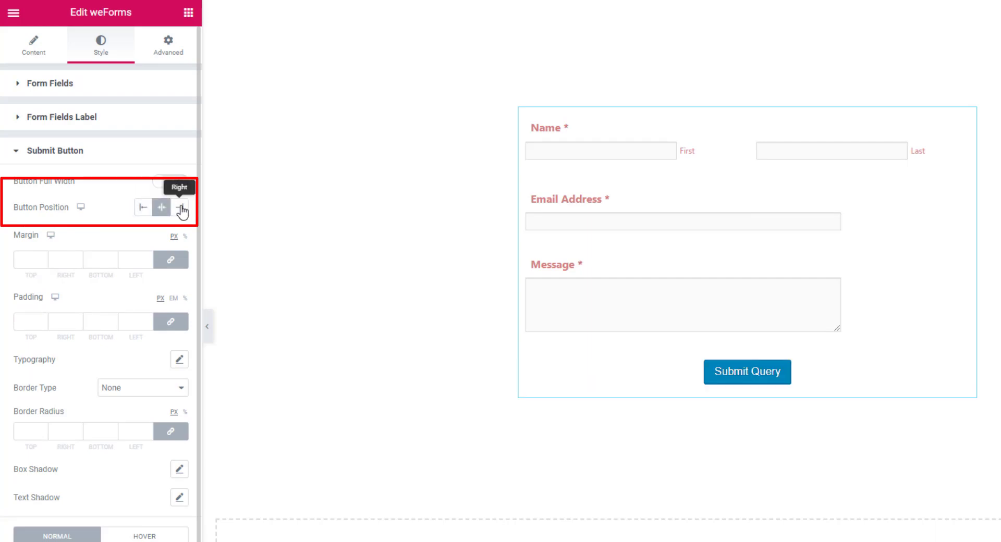
{"action": "left_click", "coordinate": [180, 208]}
{"action": "scroll", "coordinate": [37, 359], "scroll_direction": "down", "scroll_amount": 1}
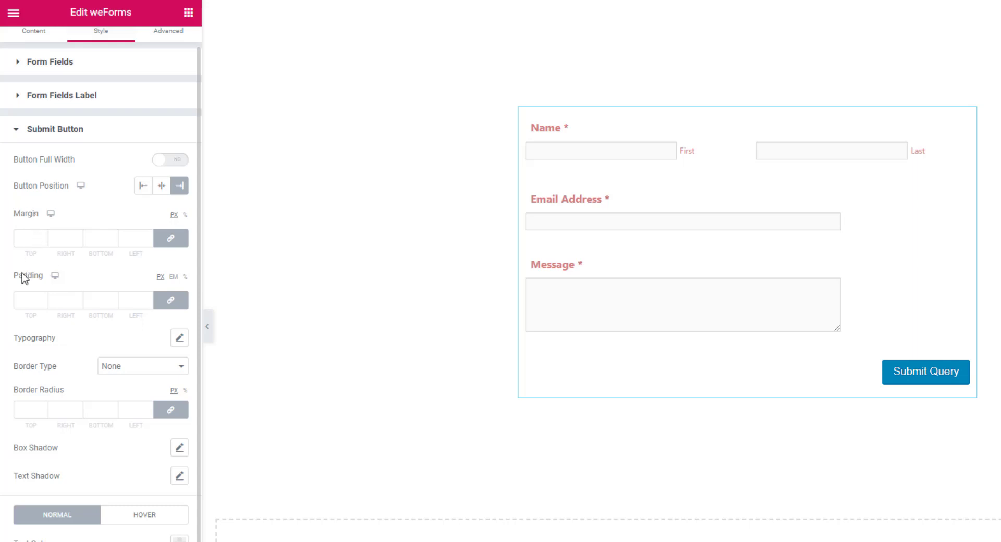
- Give the Submit Query button 9 px margin, 15 px padding and 2 px border radius
{"action": "left_click", "coordinate": [29, 239]}
{"action": "type", "text": "9"}
{"action": "left_click", "coordinate": [29, 298]}
{"action": "type", "text": "6"}
{"action": "key", "text": "BackSpace"}
{"action": "type", "text": "15"}
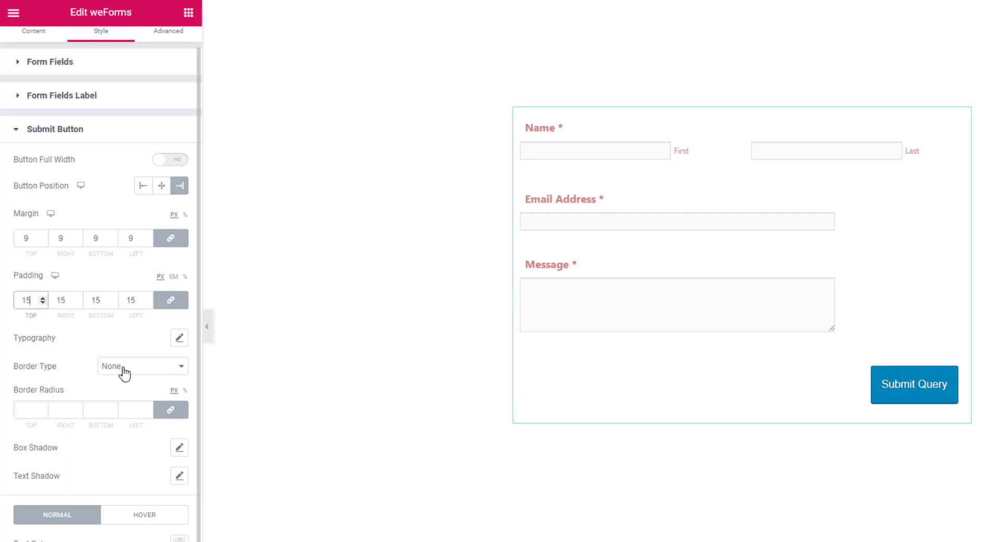
{"action": "left_click", "coordinate": [30, 412]}
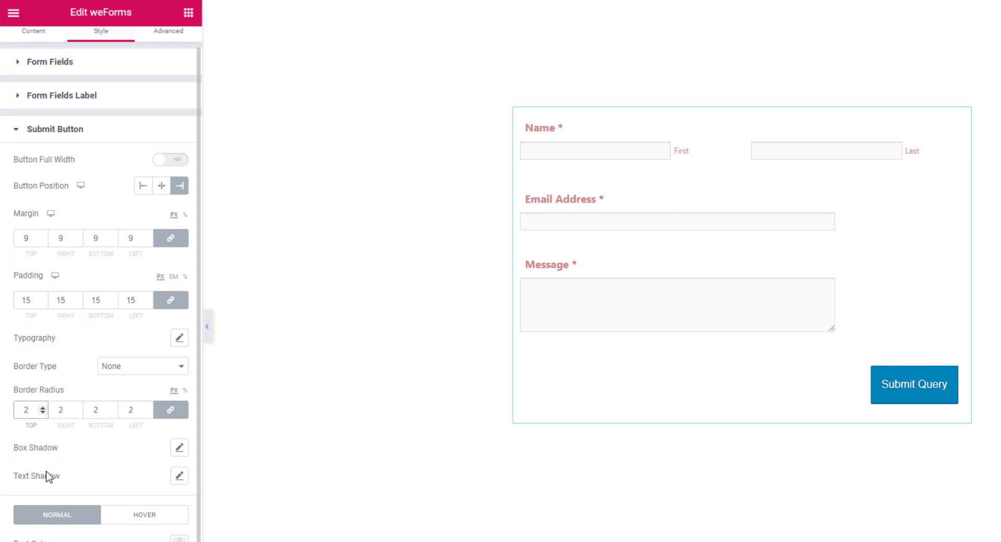
- Add a box shadow to the Submit Query button and set its text colour to white
{"action": "left_click", "coordinate": [179, 448]}
{"action": "left_click", "coordinate": [180, 452]}
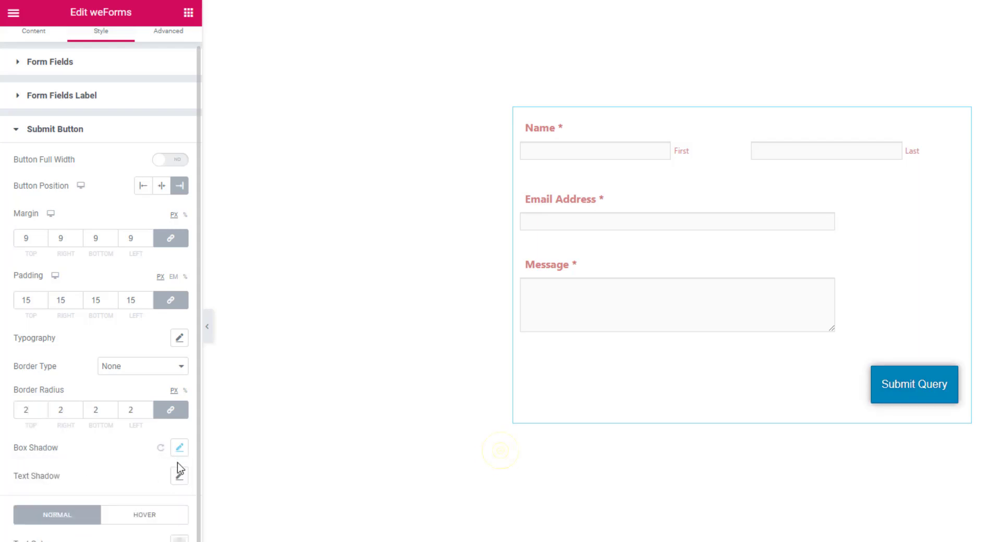
{"action": "left_click", "coordinate": [180, 479]}
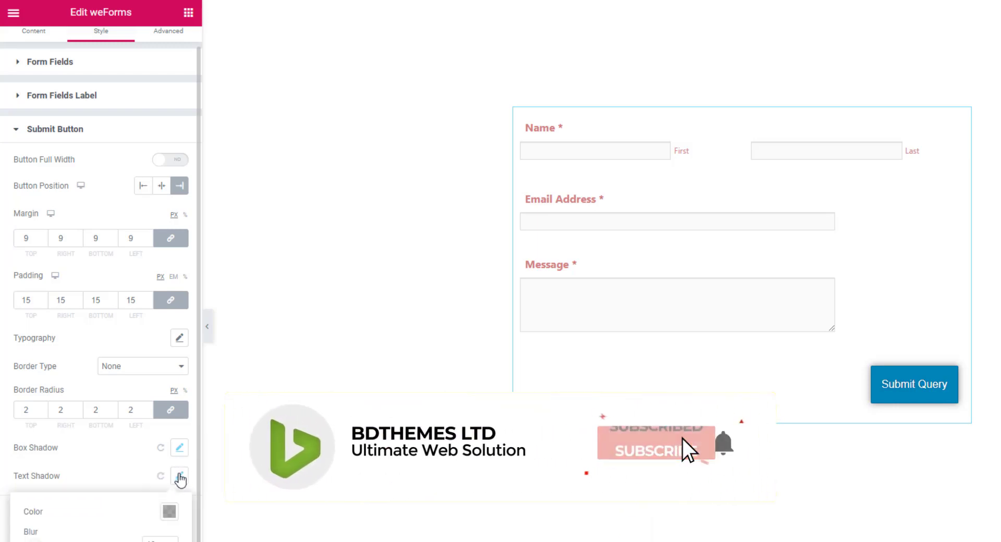
{"action": "left_click", "coordinate": [180, 480]}
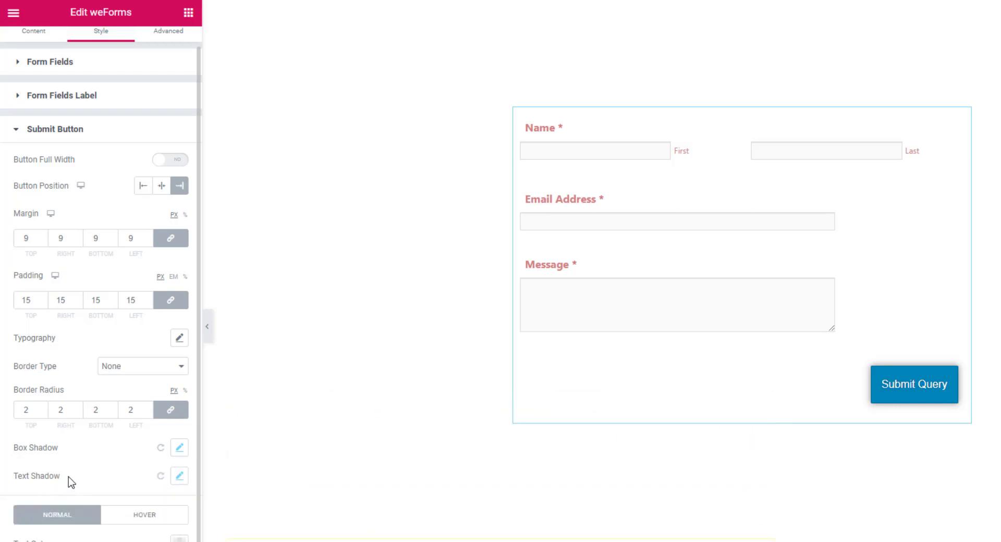
{"action": "left_click", "coordinate": [180, 540]}
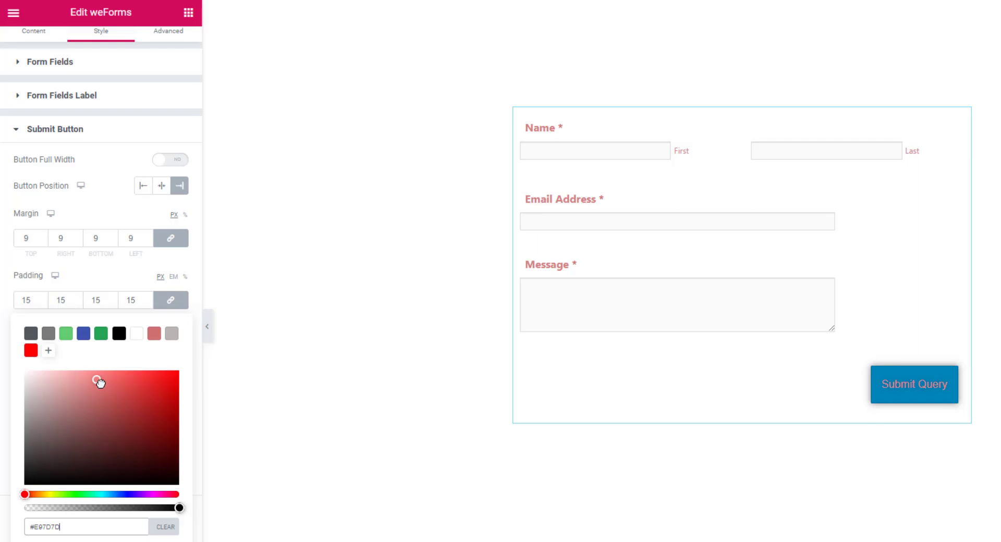
{"action": "left_click", "coordinate": [65, 391]}
{"action": "left_click_drag", "start_coordinate": [82, 436], "coordinate": [78, 394]}
{"action": "left_click", "coordinate": [24, 373]}
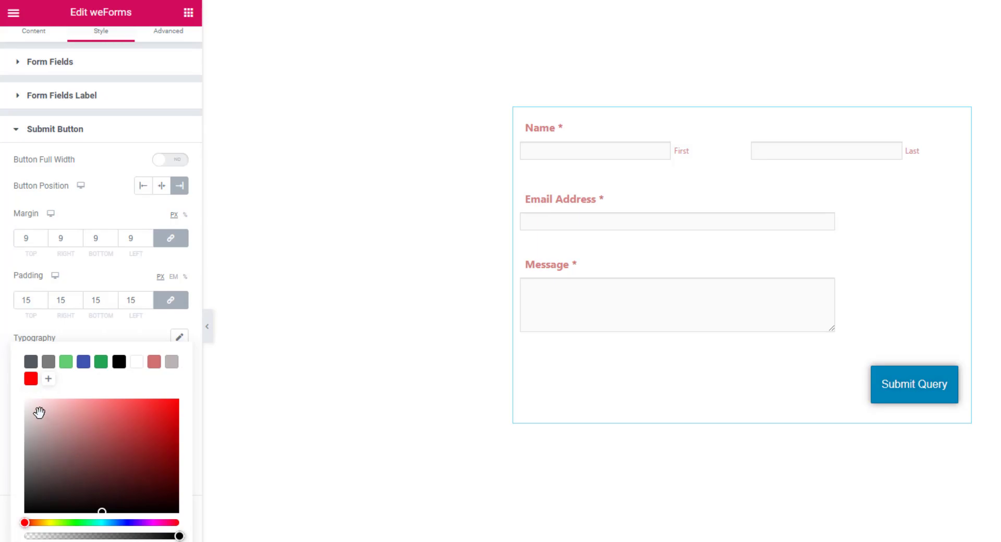